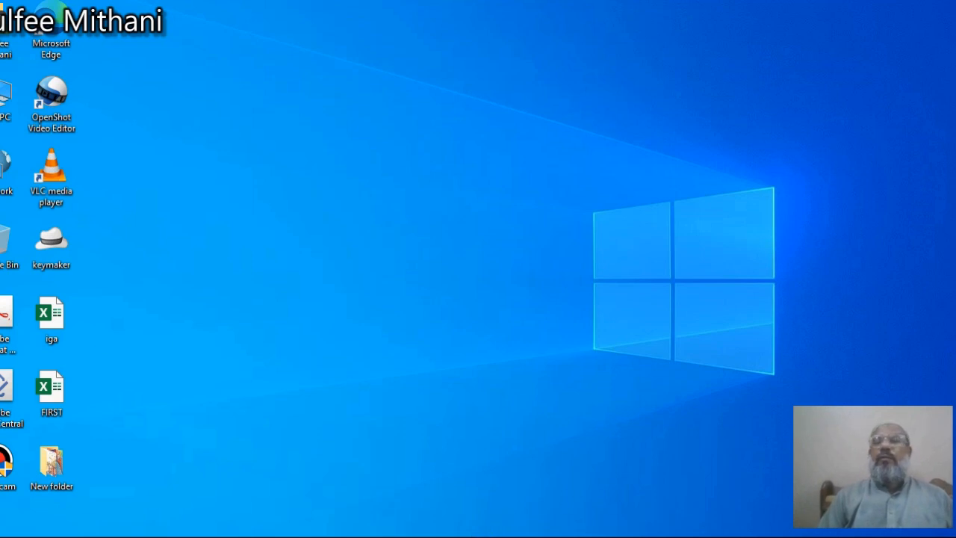
# Bring up the untitled Notepad note about summing numbers with UOM, and switch to the FIRST workbook in Excel
pyautogui.moveTo(451, 536)
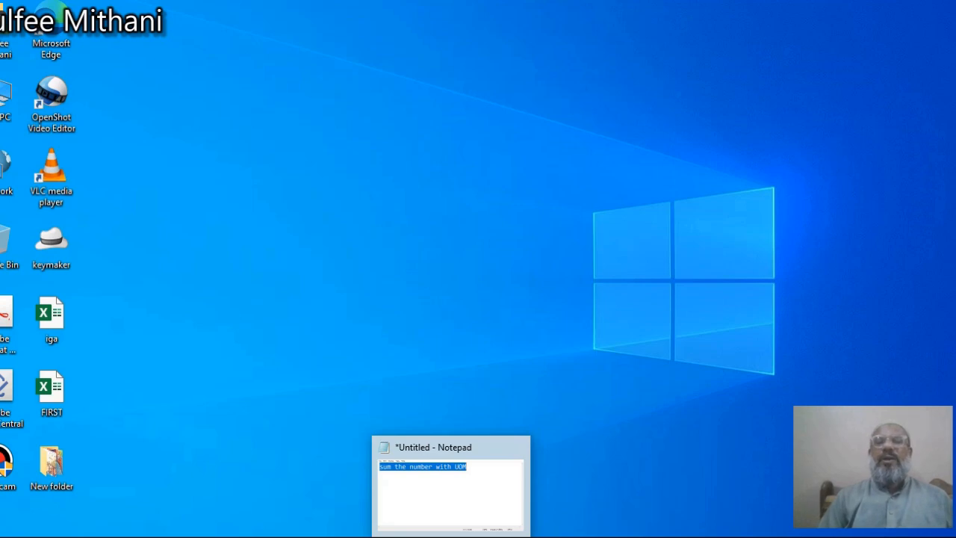
pyautogui.click(451, 493)
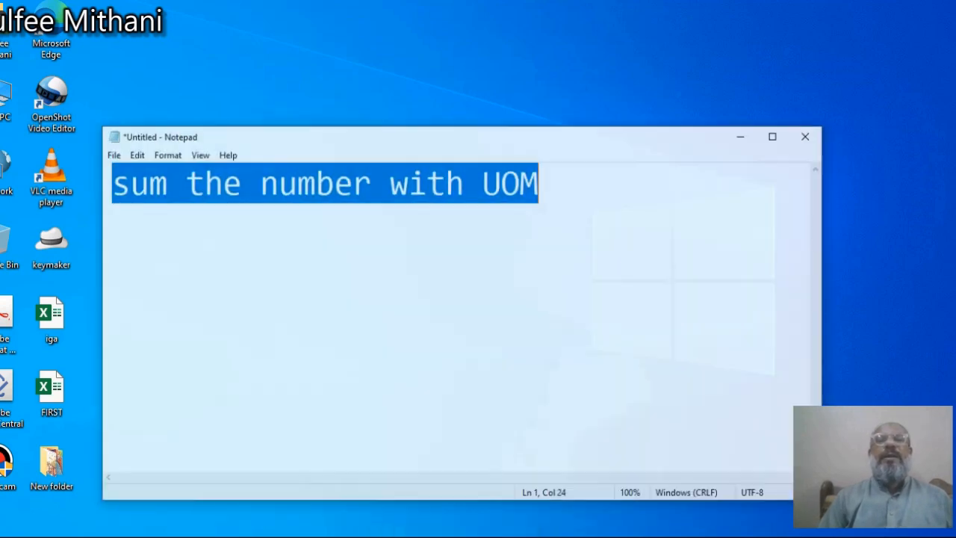
pyautogui.click(566, 391)
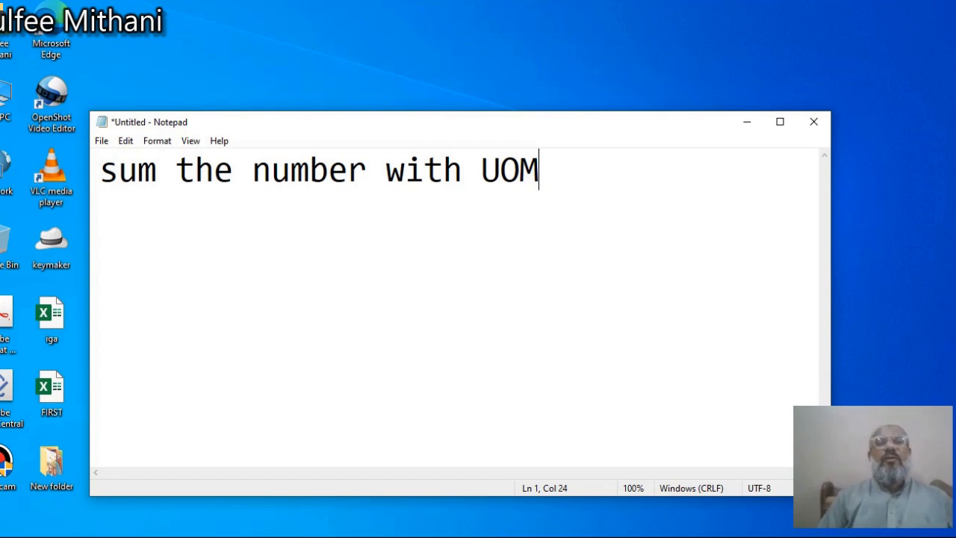
pyautogui.click(504, 525)
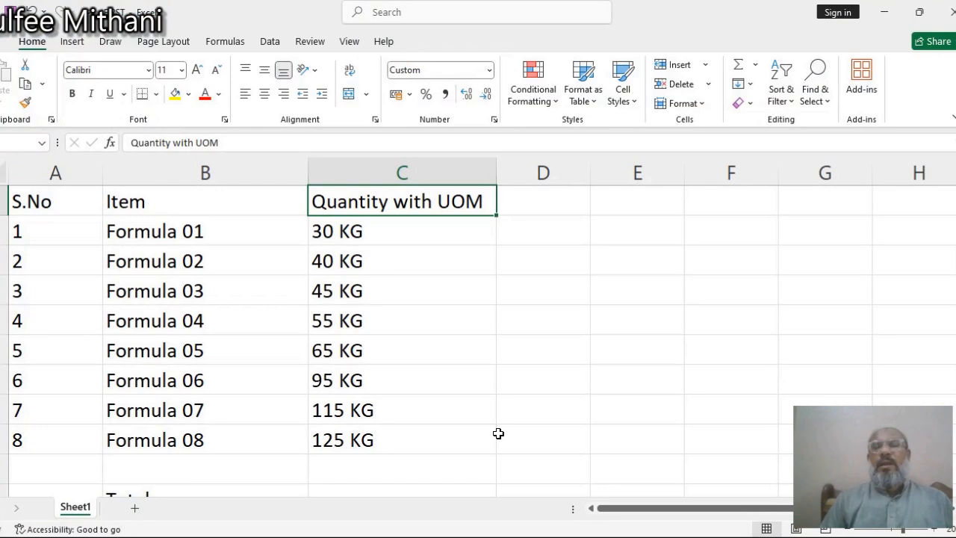
# Look through the Quantity with UOM entries in column C down to the Total row
pyautogui.press('Down')
pyautogui.press('Down')
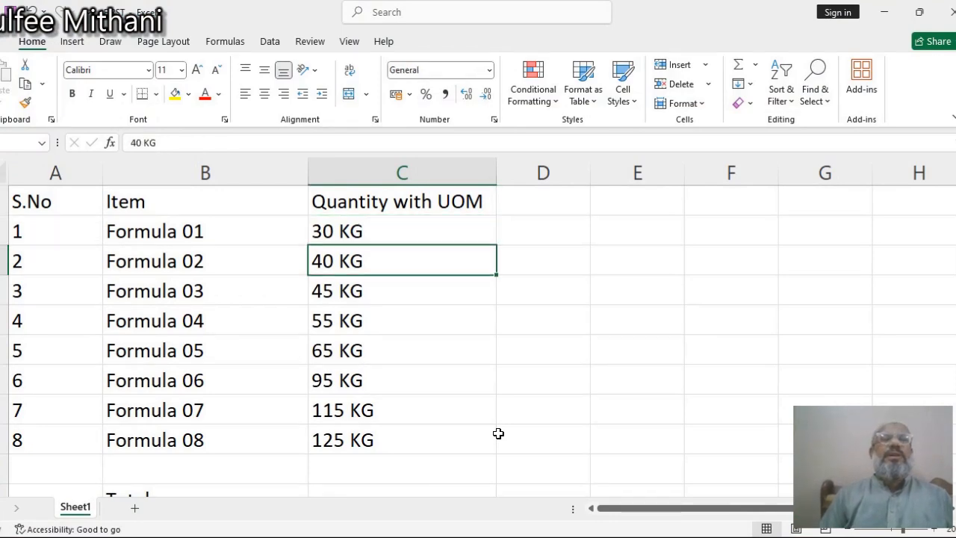
pyautogui.press('Down')
pyautogui.press('Down')
pyautogui.press('Down')
pyautogui.press('Down')
pyautogui.press('Down')
pyautogui.press('Down')
pyautogui.press('Down')
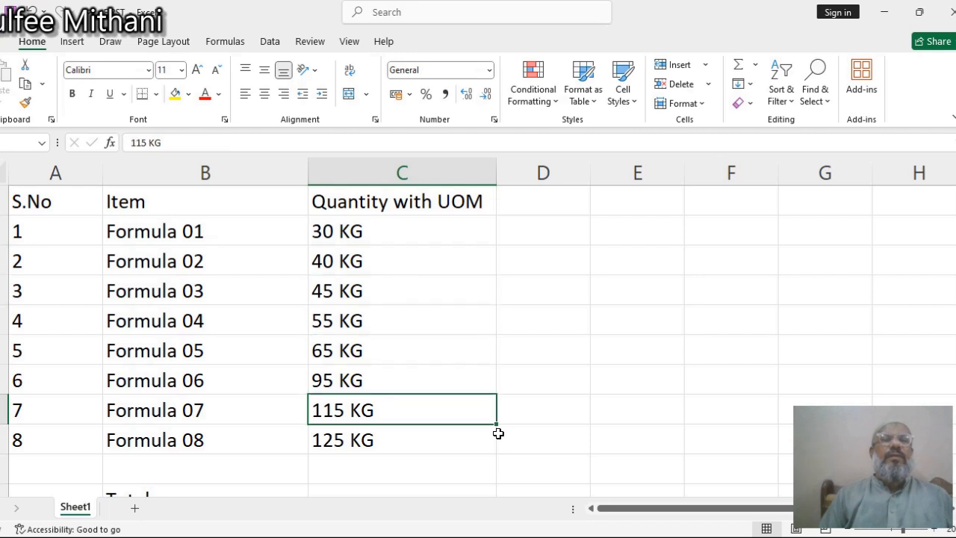
pyautogui.press('Down')
pyautogui.press('Up')
pyautogui.press('Up')
pyautogui.press('Up')
pyautogui.press('Up')
pyautogui.press('Up')
pyautogui.press('Up')
pyautogui.press('Up')
pyautogui.press('Up')
pyautogui.press('Up')
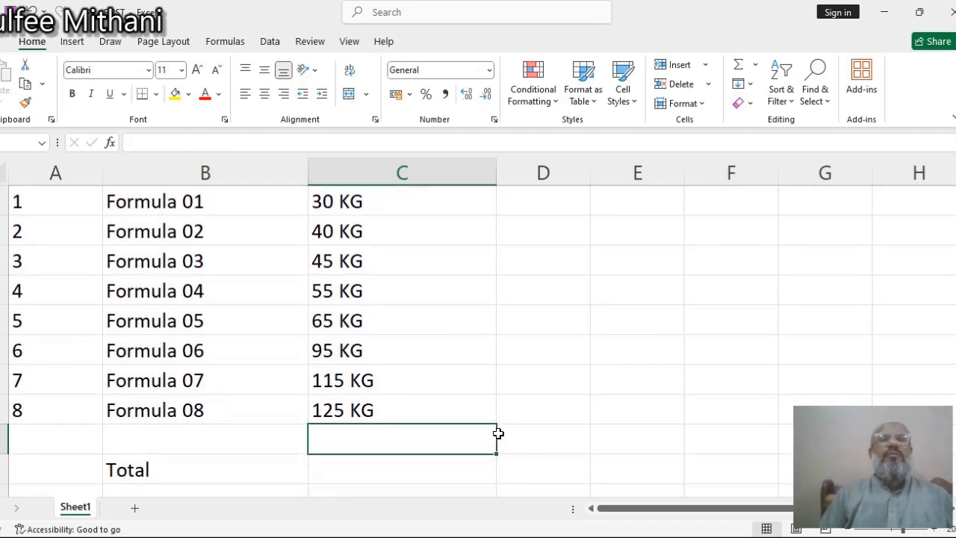
pyautogui.press('Down')
pyautogui.press('Down')
pyautogui.press('Down')
pyautogui.press('Down')
pyautogui.press('Down')
pyautogui.press('Down')
pyautogui.press('Down')
pyautogui.press('Down')
pyautogui.press('Down')
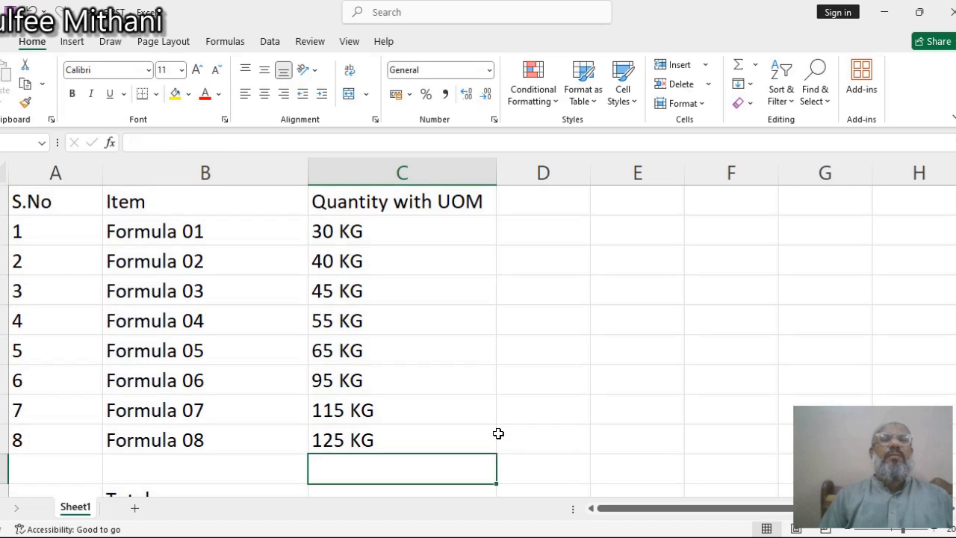
# Try to total the text quantities in cell C11, beside Total, with a SUM formula over C2:C9
pyautogui.write('=sum')
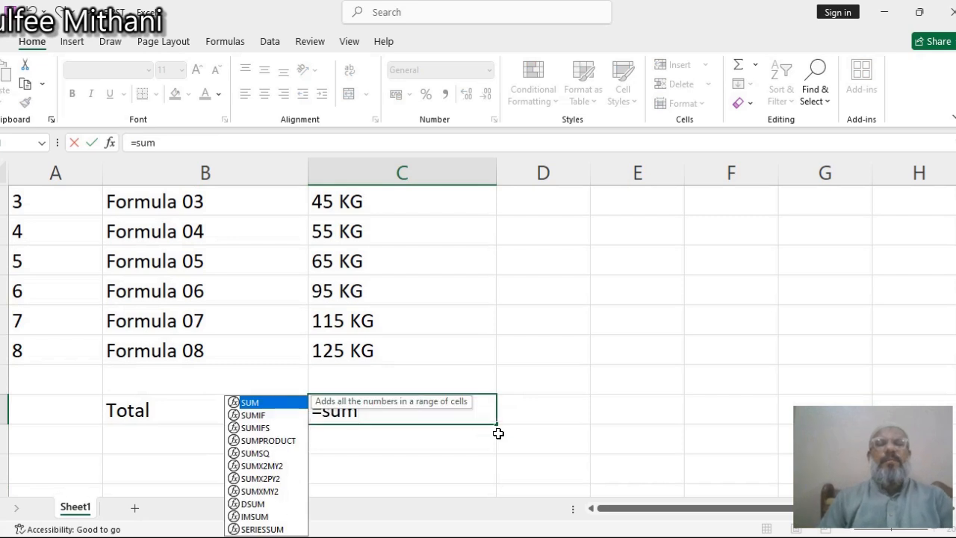
pyautogui.write('(')
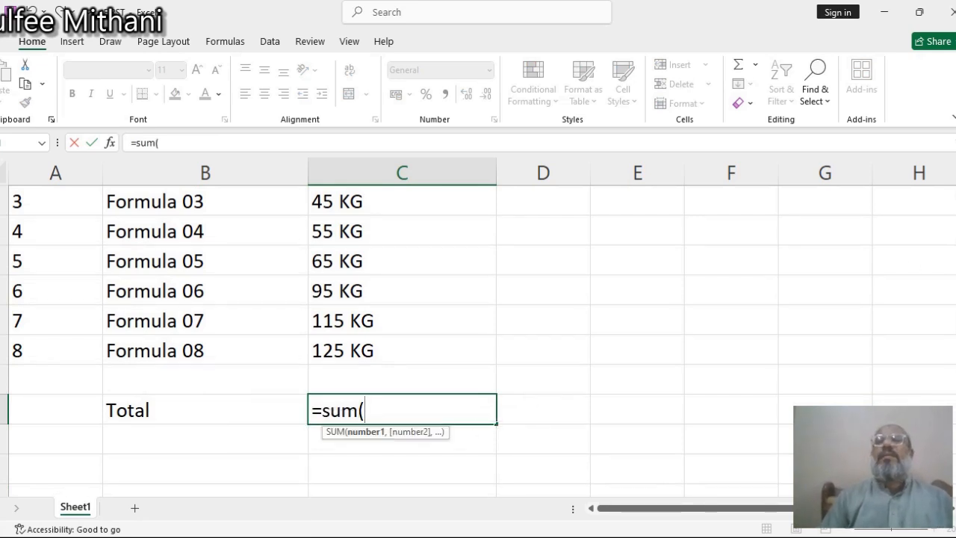
pyautogui.scroll(1, 657, 164)
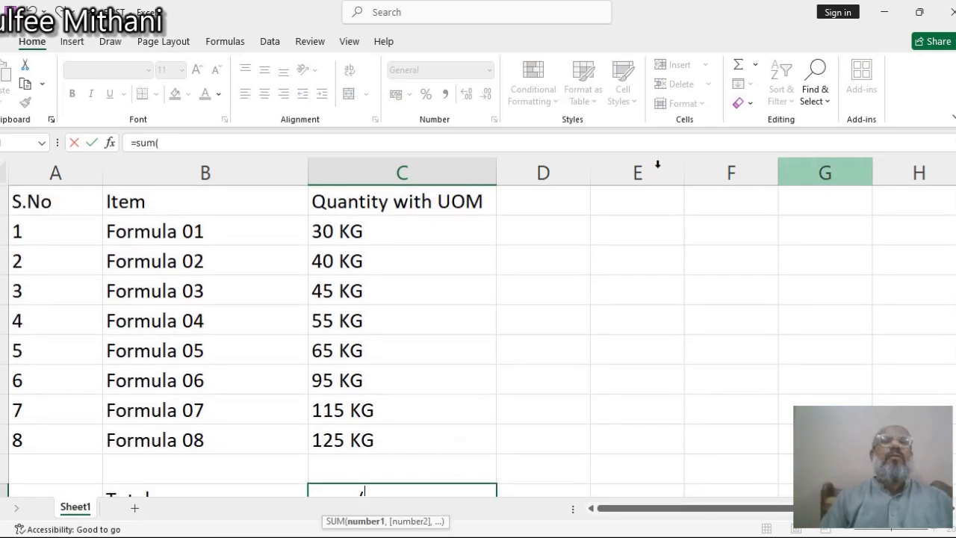
pyautogui.click(433, 224)
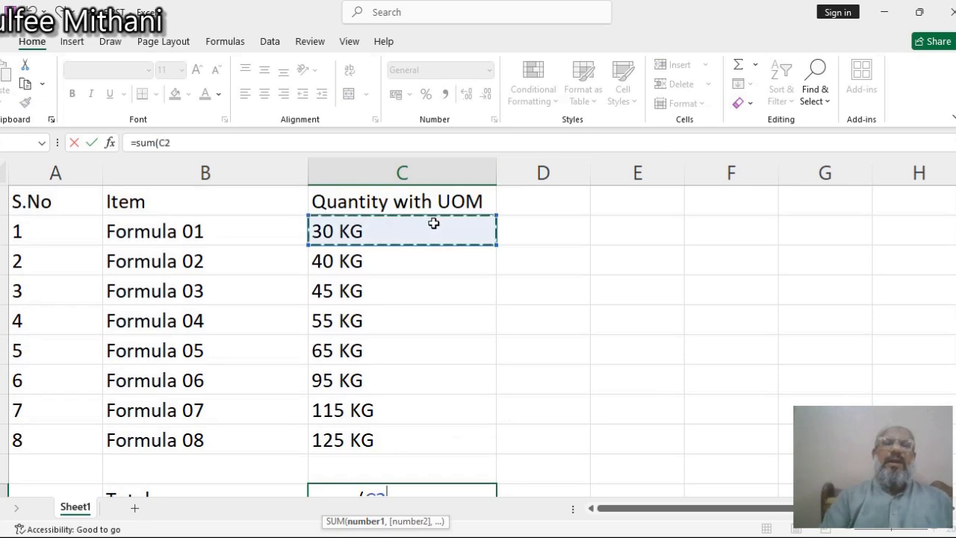
pyautogui.press('F8')
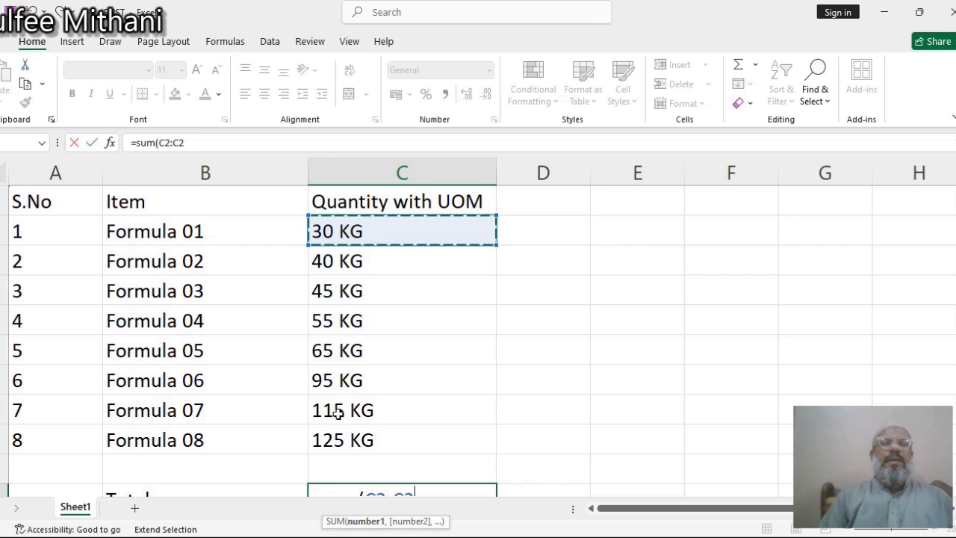
pyautogui.click(339, 441)
pyautogui.press('Return')
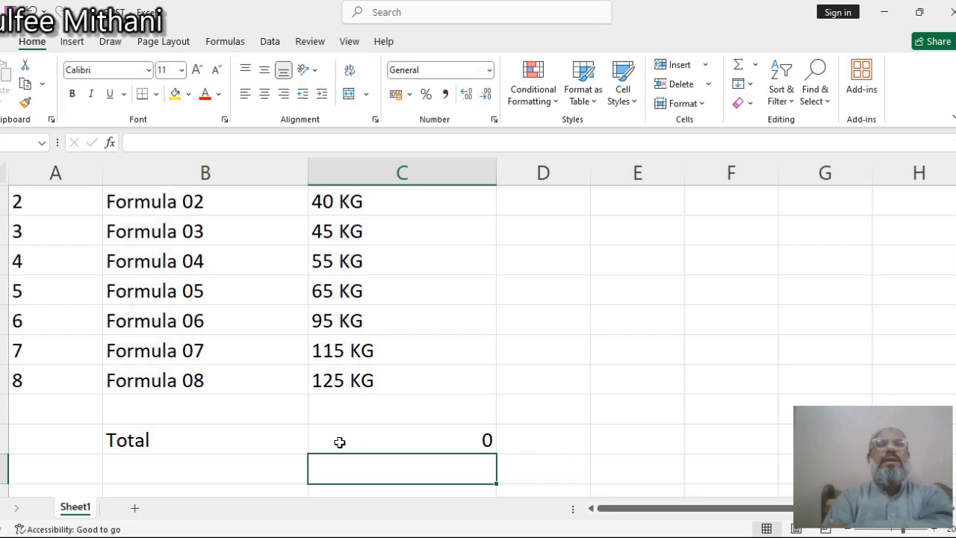
# Clear the contents of C2:C12, removing all the quantities and the total formula
pyautogui.press('Up')
pyautogui.press('Up')
pyautogui.press('Up')
pyautogui.press('Up')
pyautogui.press('Up')
pyautogui.press('Up')
pyautogui.press('Up')
pyautogui.press('Up')
pyautogui.press('Up')
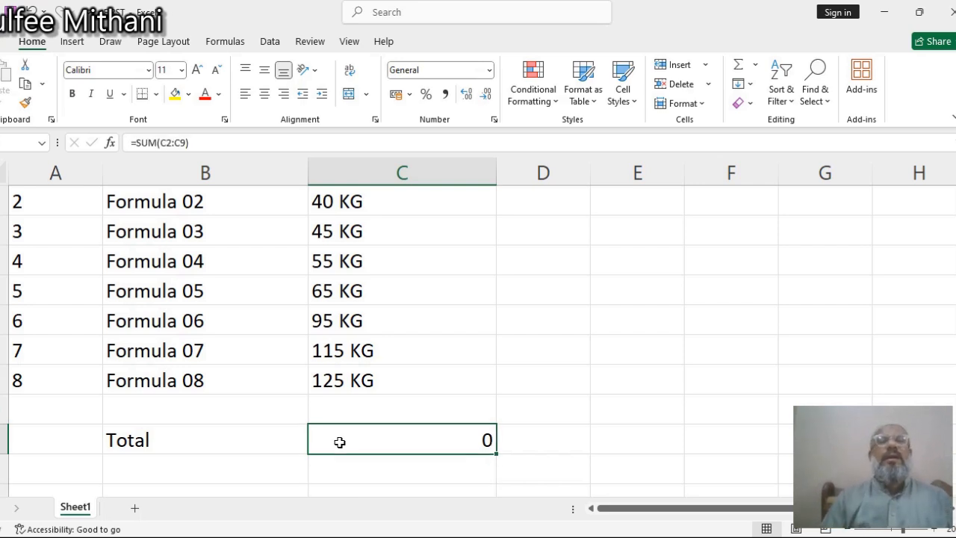
pyautogui.press('Up')
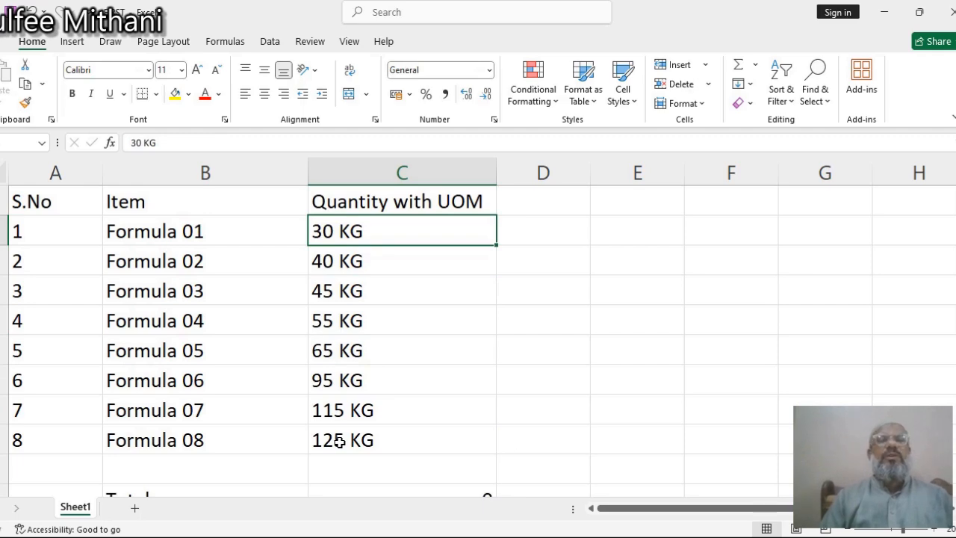
pyautogui.hotkey('shift', 'Down')
pyautogui.hotkey('shift', 'Down')
pyautogui.hotkey('shift', 'Down')
pyautogui.hotkey('shift', 'Down')
pyautogui.hotkey('shift', 'Down')
pyautogui.hotkey('shift', 'Down')
pyautogui.hotkey('shift', 'Down')
pyautogui.hotkey('shift', 'Down')
pyautogui.hotkey('shift', 'Down')
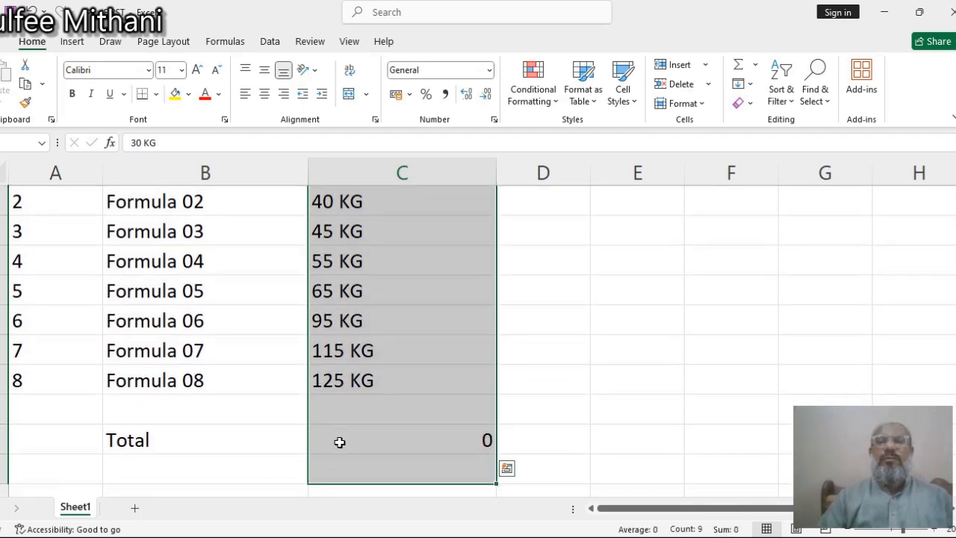
pyautogui.press('Delete')
pyautogui.scroll(1, 339, 442)
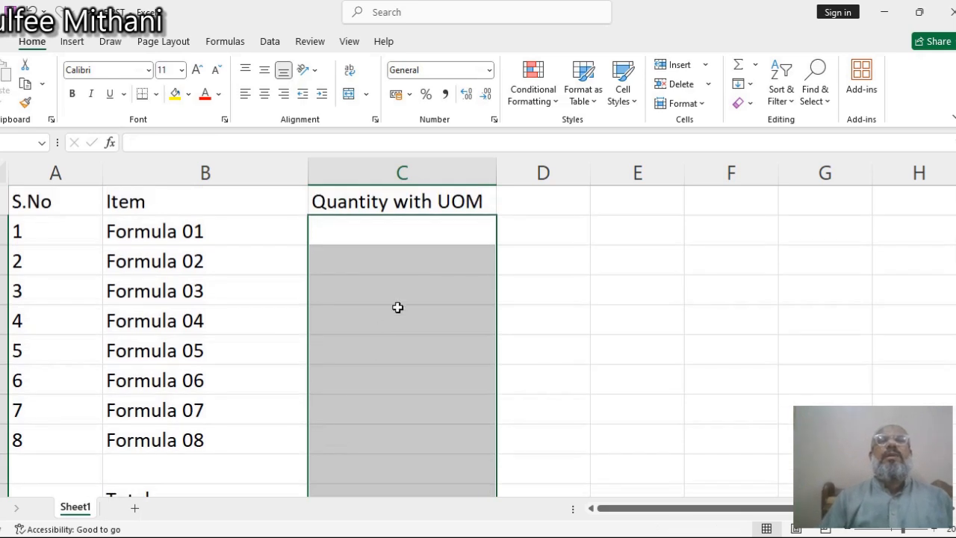
# Select the emptied quantity cells C2:C9 for Formula 01 through Formula 08
pyautogui.click(395, 226)
pyautogui.hotkey('shift', 'Down')
pyautogui.hotkey('shift', 'Down')
pyautogui.hotkey('shift', 'Down')
pyautogui.hotkey('shift', 'Down')
pyautogui.hotkey('shift', 'Down')
pyautogui.hotkey('shift', 'Down')
pyautogui.hotkey('shift', 'Down')
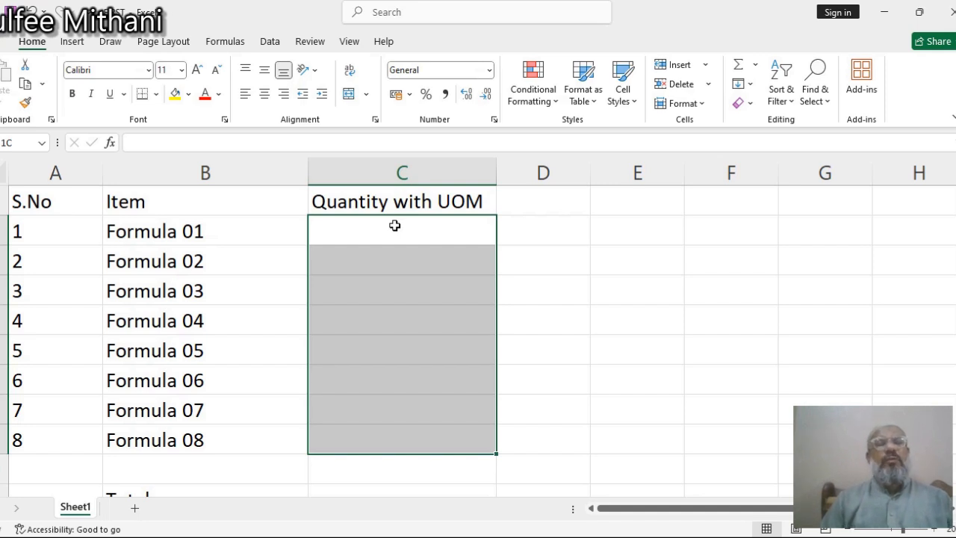
pyautogui.hotkey('ctrl', '1')
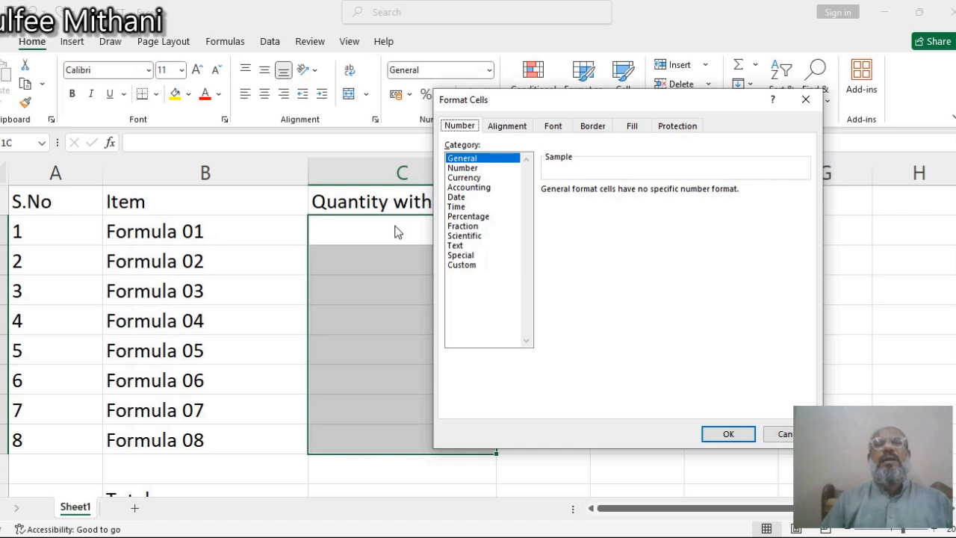
pyautogui.click(469, 266)
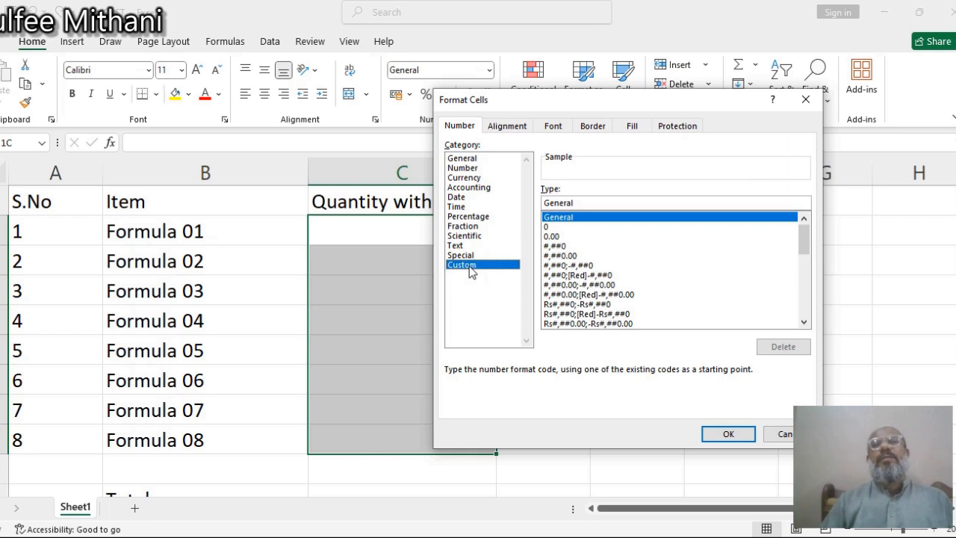
pyautogui.click(609, 203)
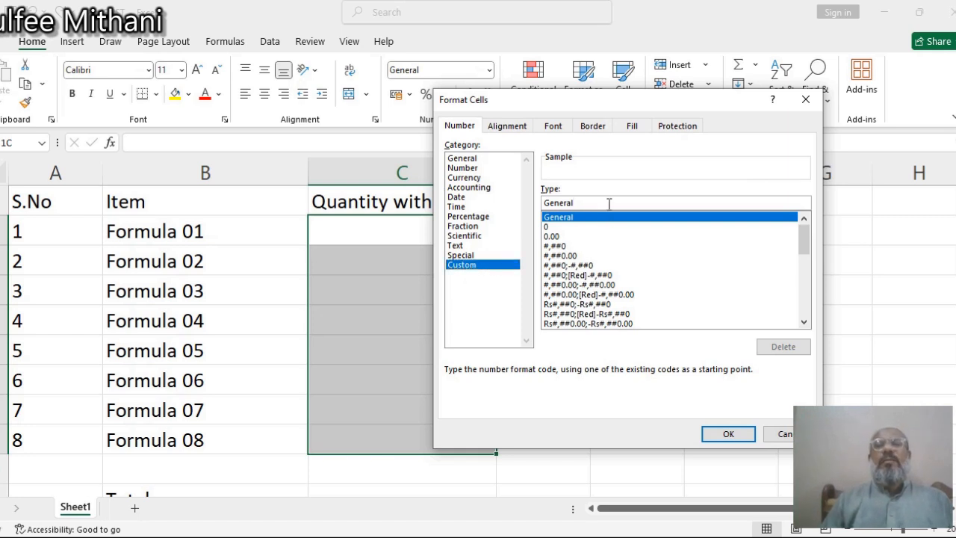
pyautogui.write('"')
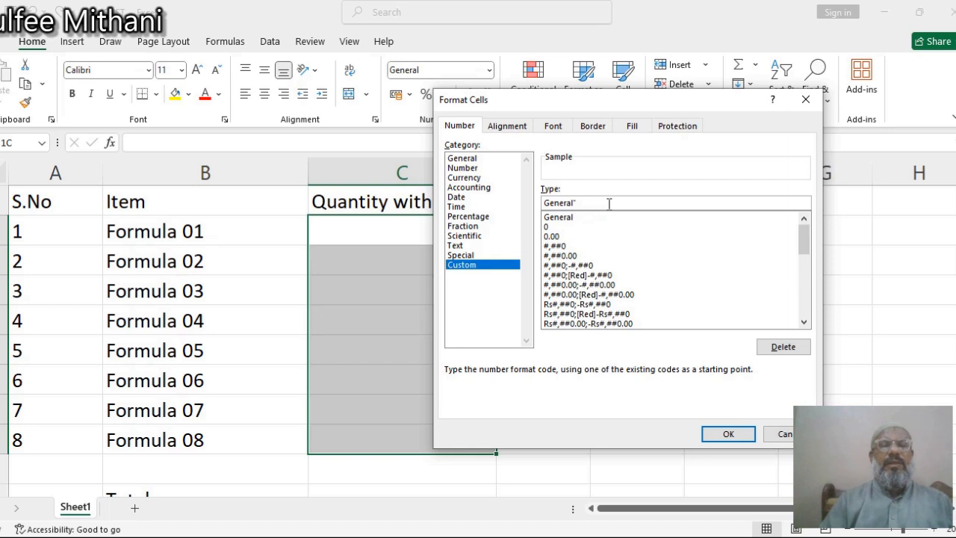
pyautogui.write(' KG"')
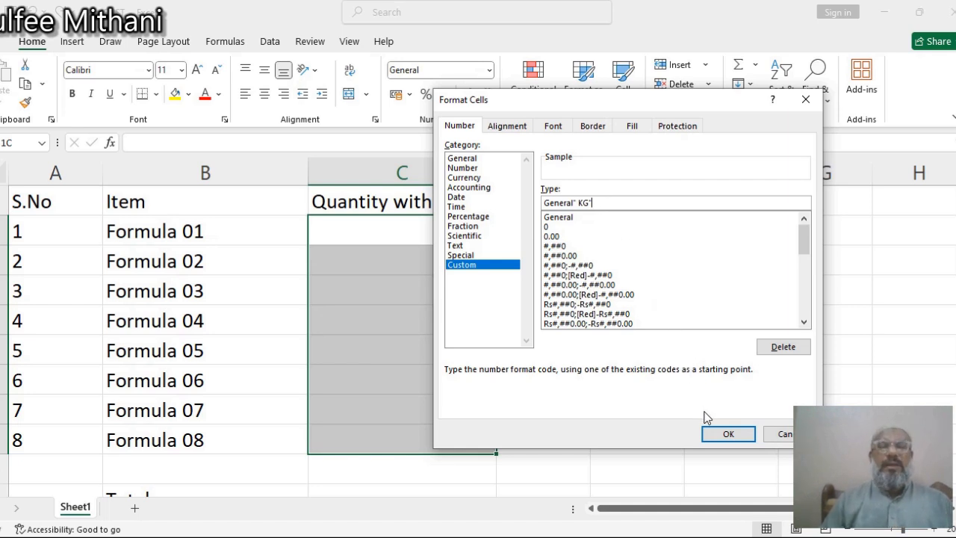
pyautogui.click(767, 434)
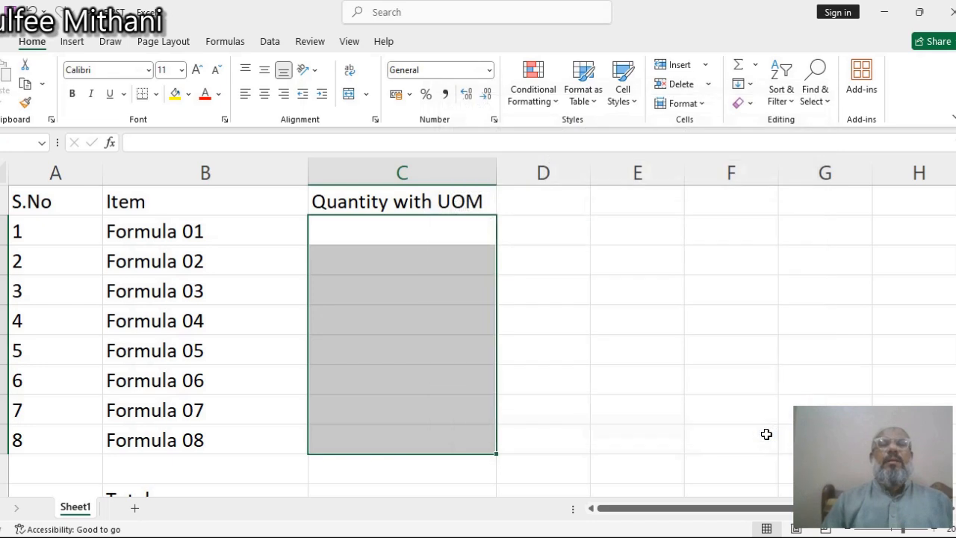
# Extend the selection to the Total cell C11 and apply the custom number format General" KG" to C2:C11
pyautogui.hotkey('shift', 'Down')
pyautogui.hotkey('shift', 'Down')
pyautogui.hotkey('shift', 'Down')
pyautogui.hotkey('shift', 'Up')
pyautogui.hotkey('shift', 'Up')
pyautogui.hotkey('shift', 'Down')
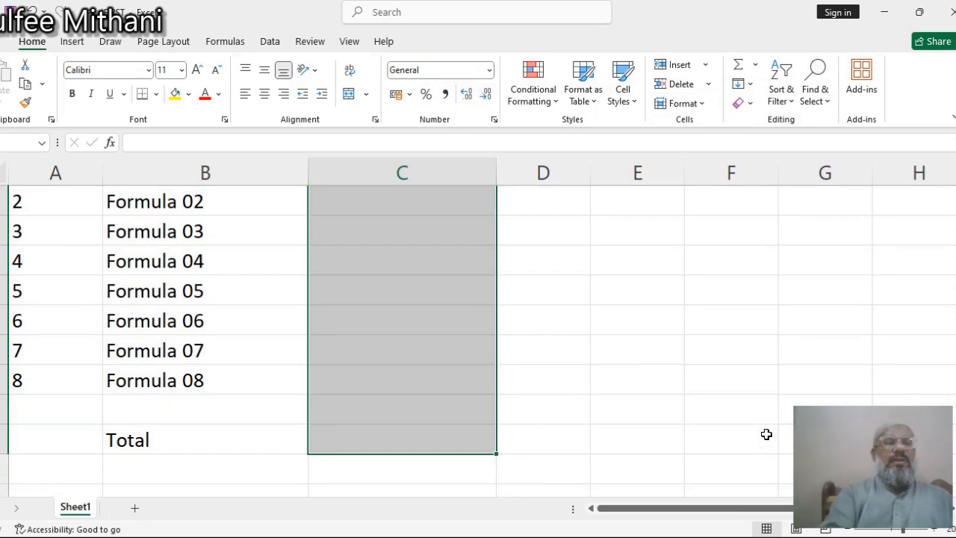
pyautogui.scroll(1, 766, 434)
pyautogui.hotkey('ctrl', '1')
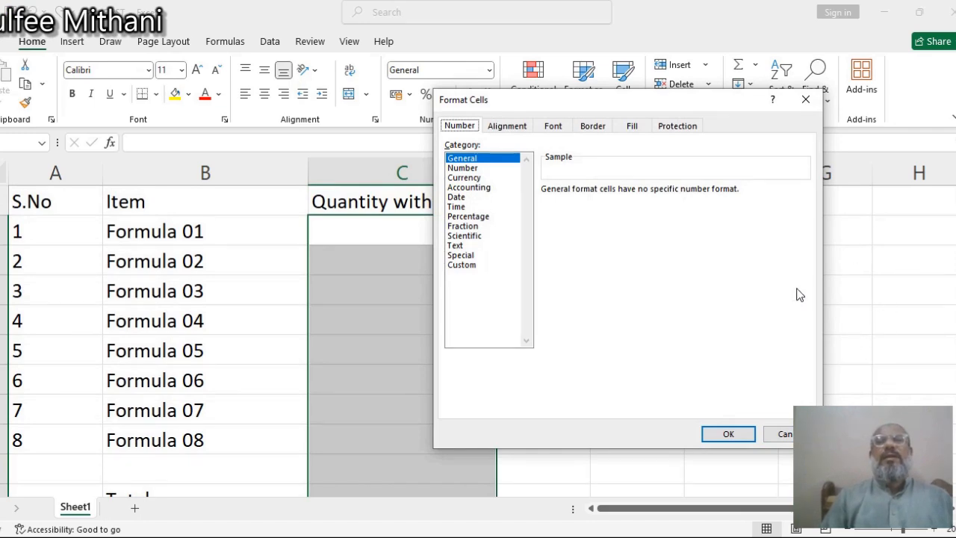
pyautogui.click(479, 266)
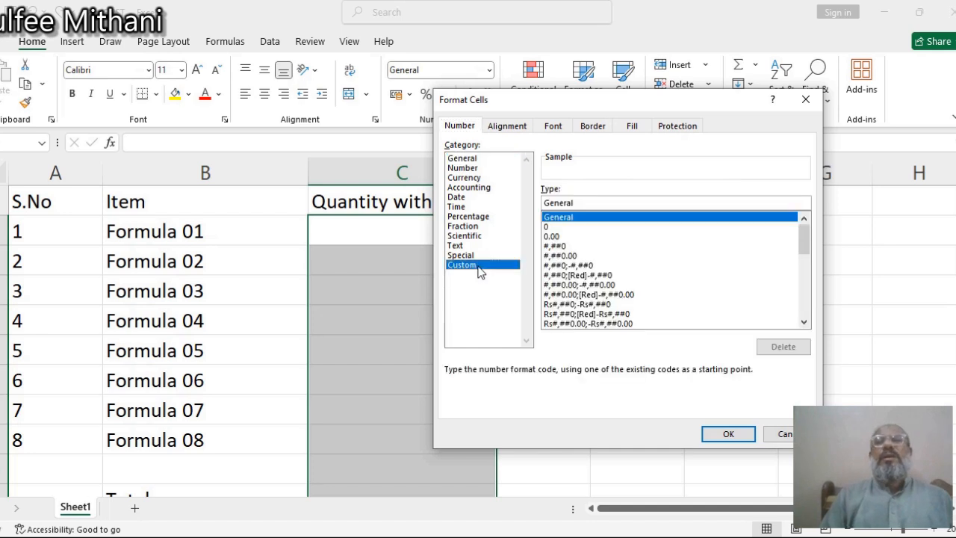
pyautogui.click(611, 202)
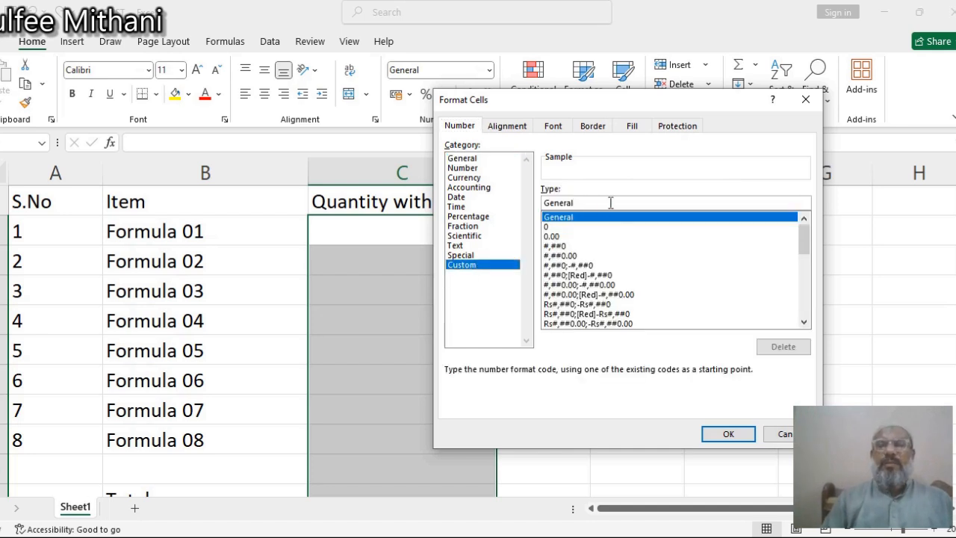
pyautogui.write('" KG')
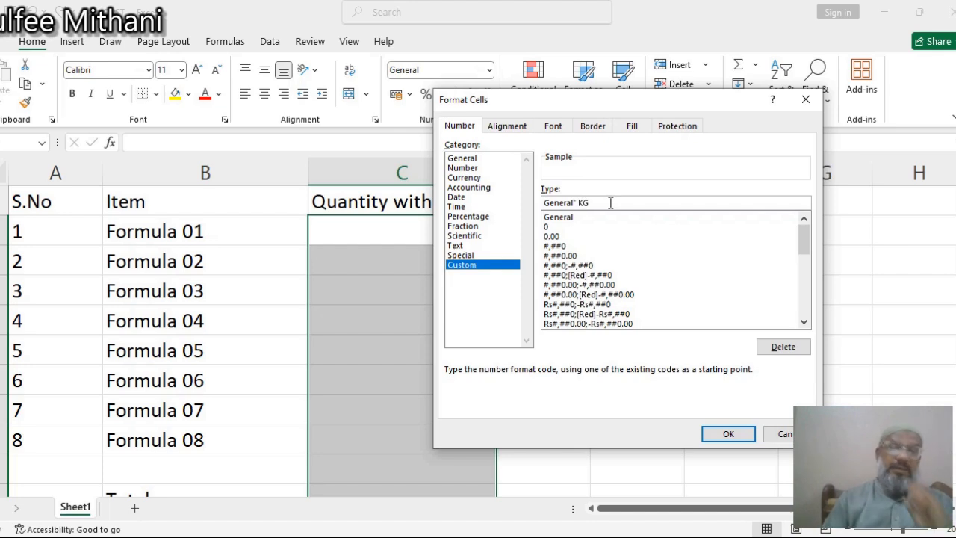
pyautogui.write('"')
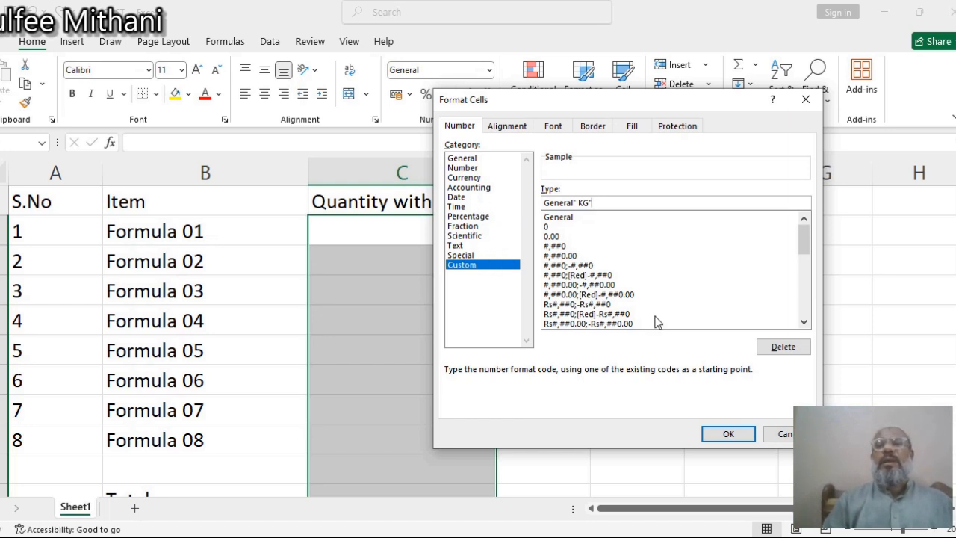
pyautogui.click(719, 433)
# Enter the quantities 30 for Formula 01 in C2 and 40 for Formula 02 in C3 as plain numbers
pyautogui.click(340, 221)
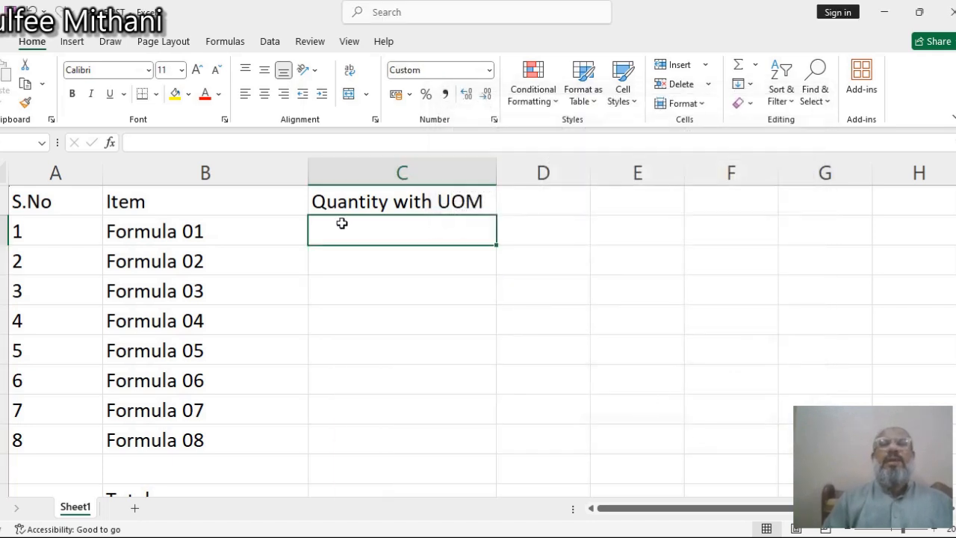
pyautogui.write('30')
pyautogui.press('Return')
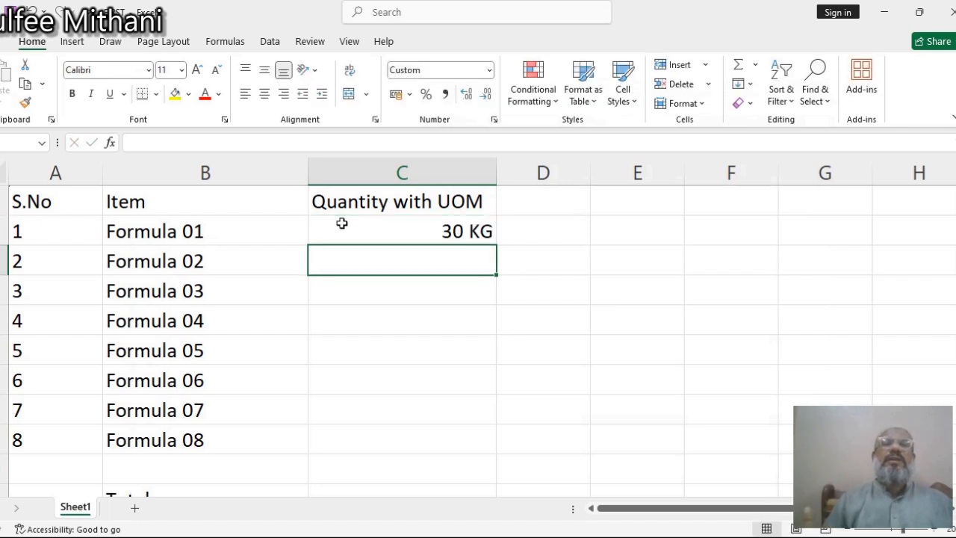
pyautogui.write('40')
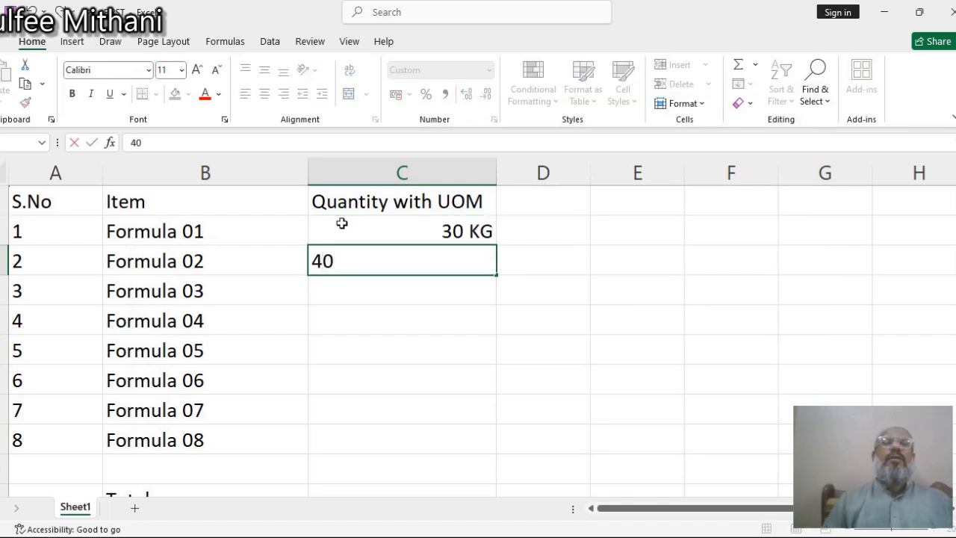
pyautogui.press('Return')
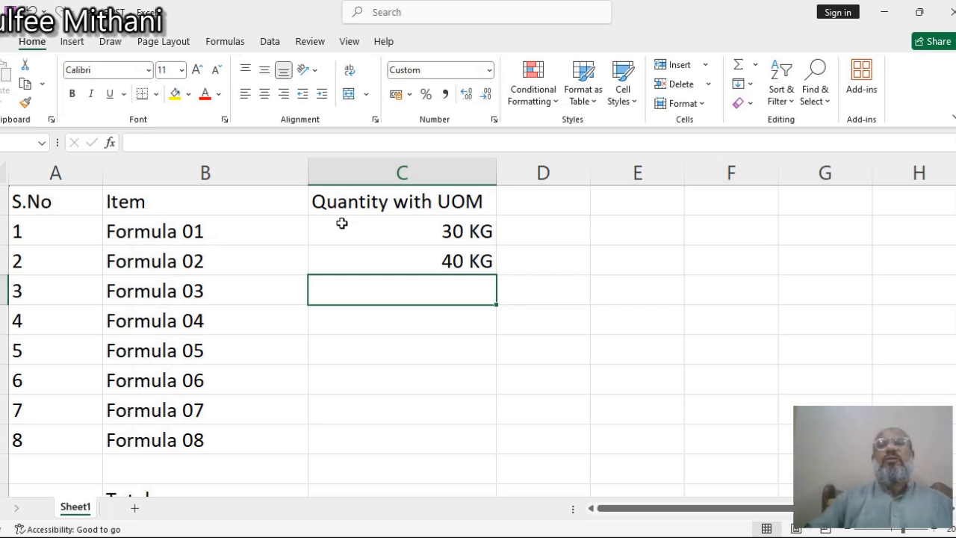
# Enter the quantities 55, 65, 85, 25, 115 and 111 for Formula 03 through Formula 08 in C4:C9 as plain numbers
pyautogui.write('55')
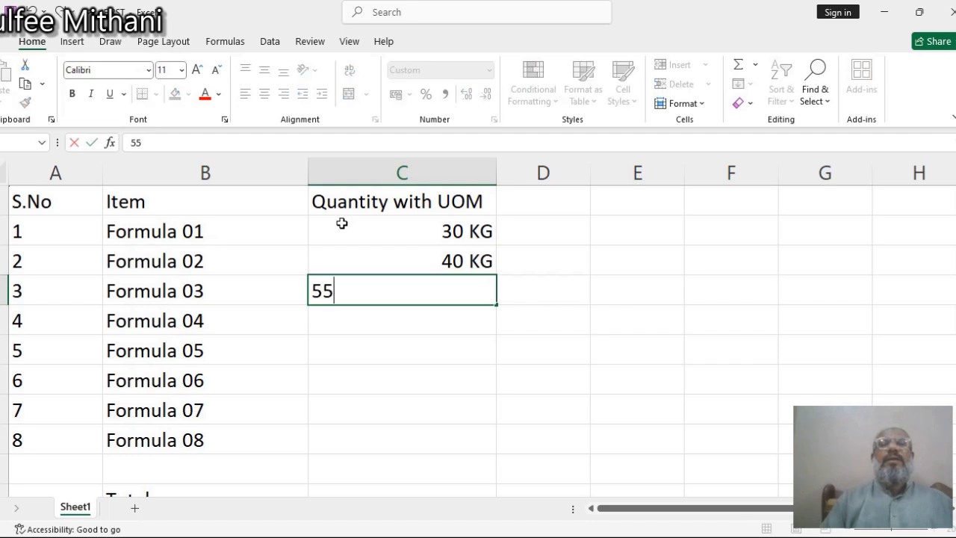
pyautogui.press('Return')
pyautogui.write('65')
pyautogui.press('Return')
pyautogui.write('85')
pyautogui.press('Return')
pyautogui.write('25')
pyautogui.press('Return')
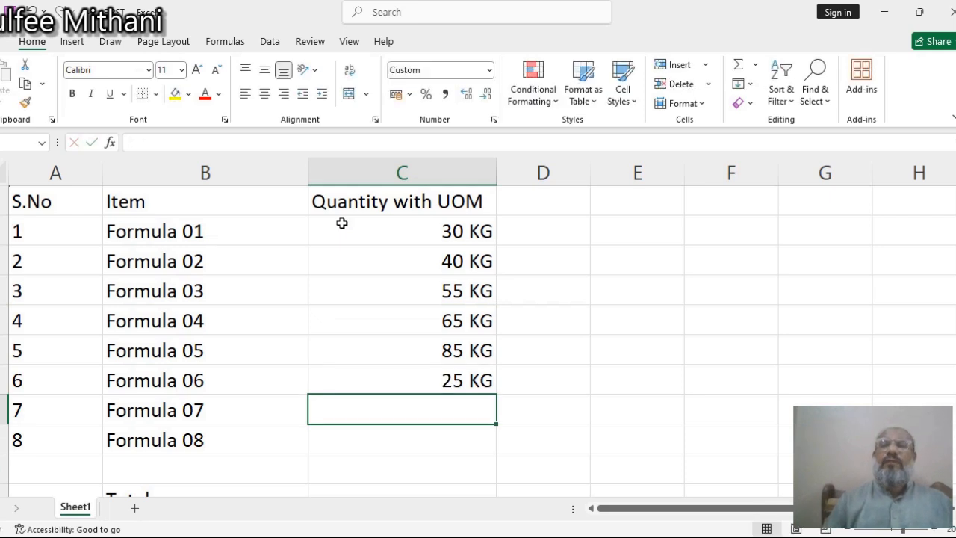
pyautogui.write('115')
pyautogui.press('Return')
pyautogui.write('111')
pyautogui.press('Return')
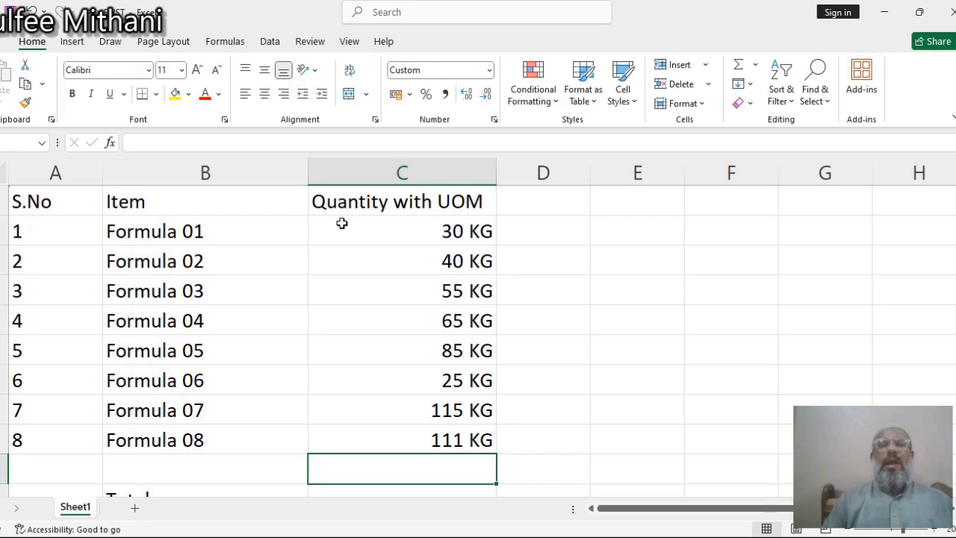
# Sum the quantities C2:C9 with a SUM formula in the Total cell C11
pyautogui.press('Down')
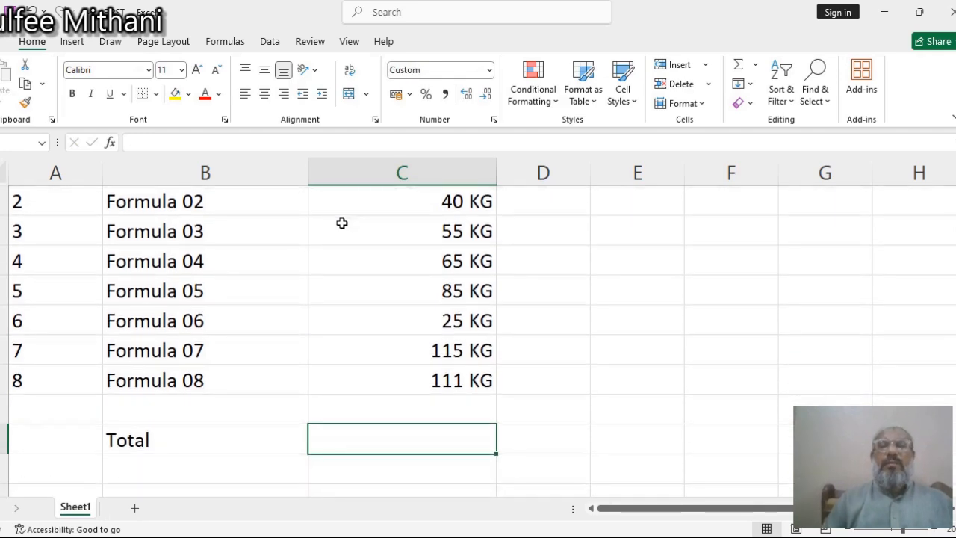
pyautogui.write('=S')
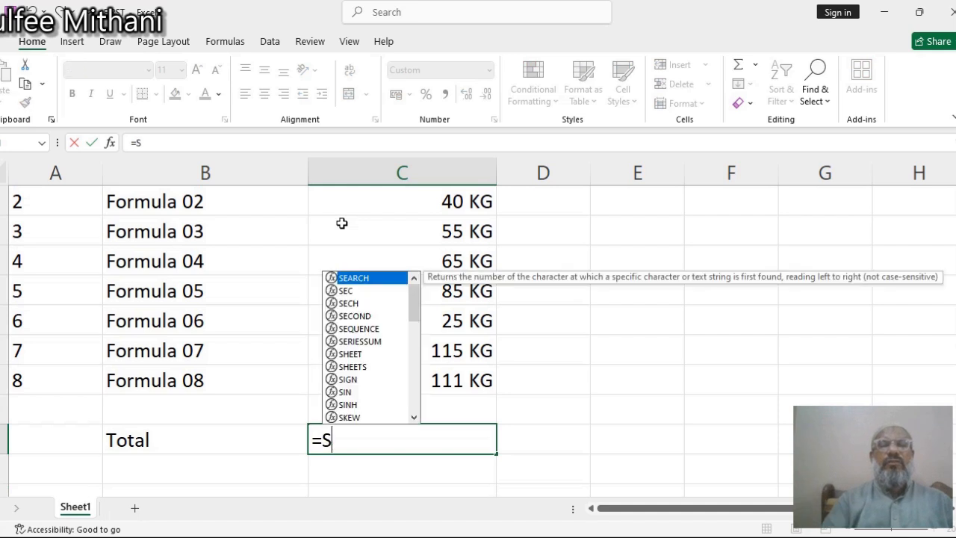
pyautogui.write('UM(')
pyautogui.press('Up')
pyautogui.press('Up')
pyautogui.press('Up')
pyautogui.press('Up')
pyautogui.press('Up')
pyautogui.press('Up')
pyautogui.press('Up')
pyautogui.press('Up')
pyautogui.press('Up')
pyautogui.press('Down')
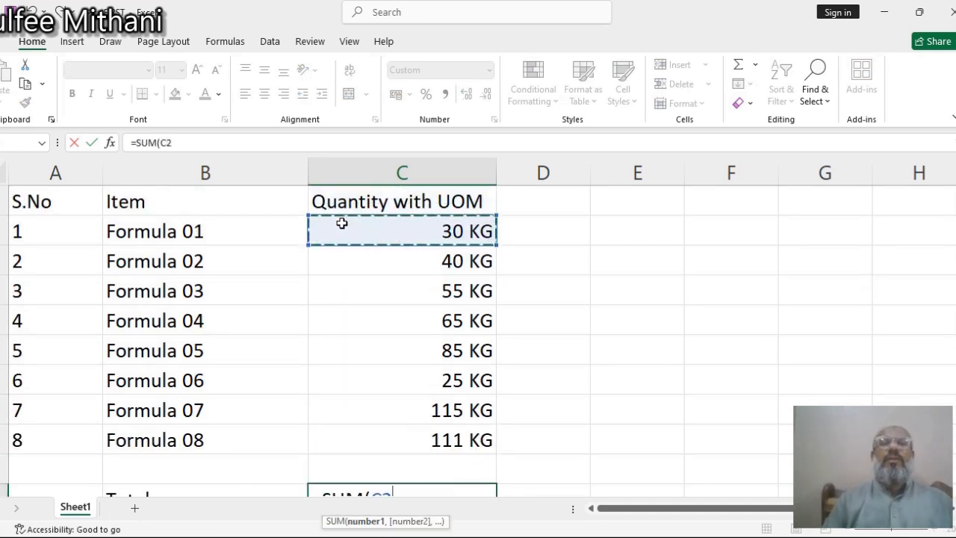
pyautogui.press('F8')
pyautogui.press('Down')
pyautogui.press('Down')
pyautogui.press('Down')
pyautogui.press('Down')
pyautogui.press('Down')
pyautogui.press('Down')
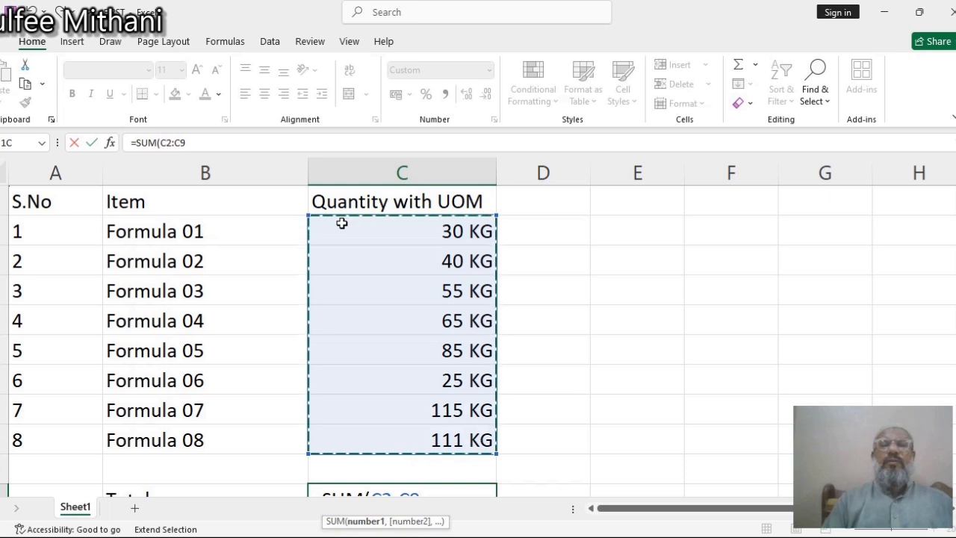
pyautogui.press('Return')
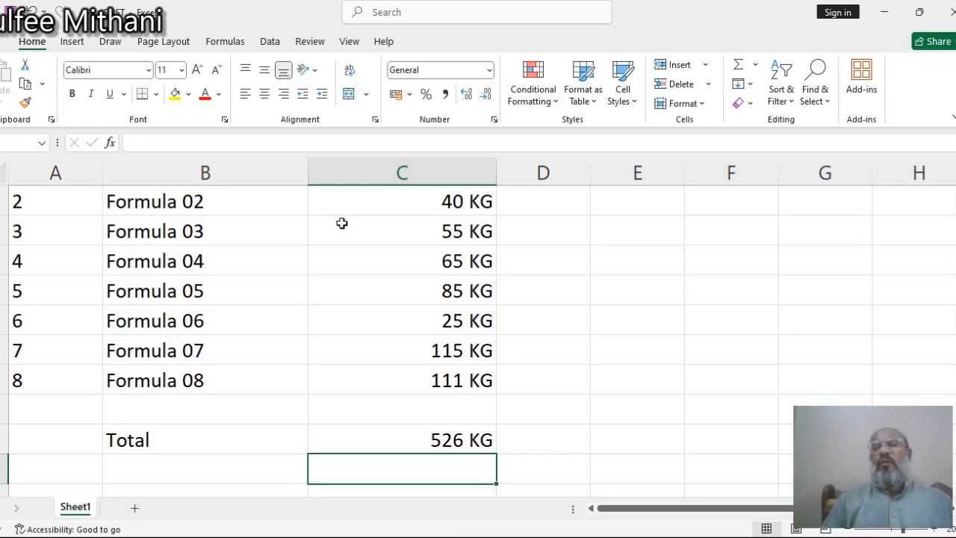
# Examine the custom number format of the Formula 01 quantity in C2 in the Format Cells dialog, and close it without changes
pyautogui.press('Up')
pyautogui.press('Up')
pyautogui.press('Up')
pyautogui.press('Up')
pyautogui.press('Up')
pyautogui.press('Up')
pyautogui.press('Up')
pyautogui.press('Up')
pyautogui.press('Up')
pyautogui.press('Up')
pyautogui.press('Up')
pyautogui.press('Down')
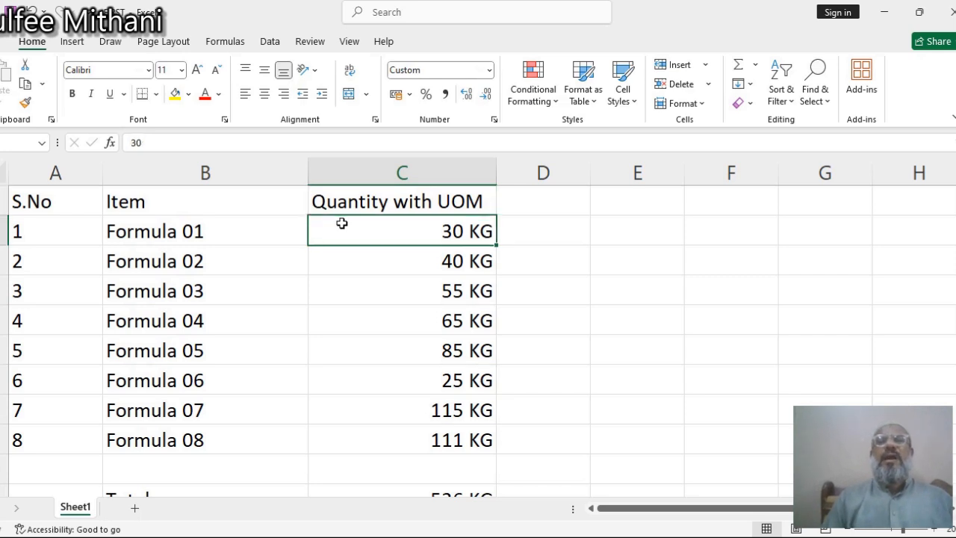
pyautogui.hotkey('ctrl', '1')
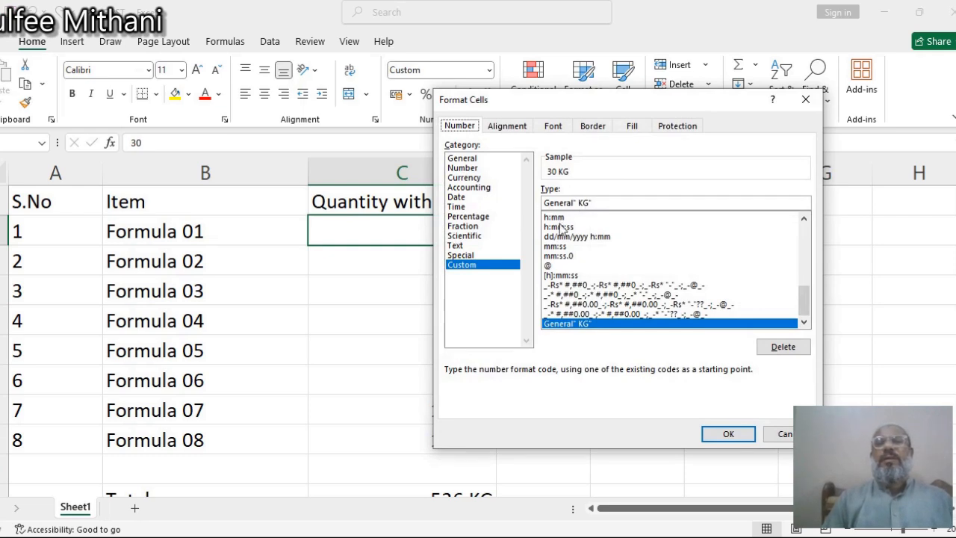
pyautogui.click(780, 435)
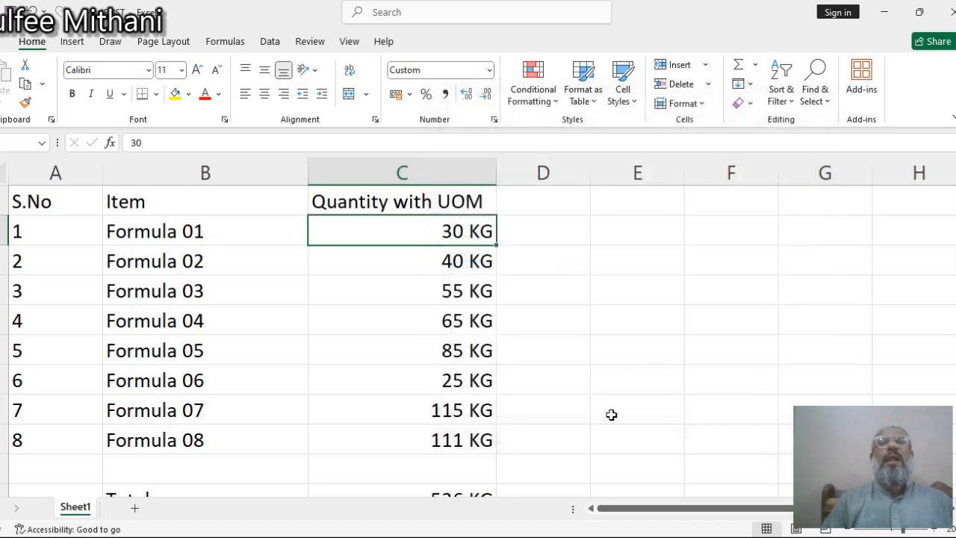